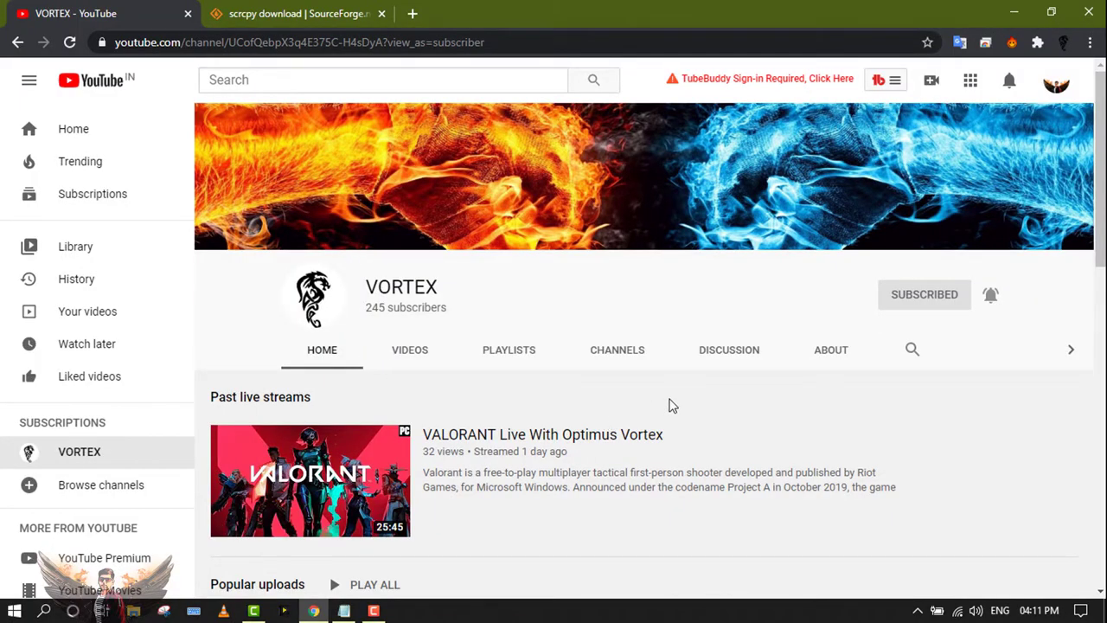
Step: Scroll through the current page, then switch to the 'scrcpy download | SourceForge' tab
{"action": "scroll", "coordinate": [668, 403], "scroll_direction": "down", "scroll_amount": 2}
{"action": "scroll", "coordinate": [675, 424], "scroll_direction": "down", "scroll_amount": 3}
{"action": "scroll", "coordinate": [545, 394], "scroll_direction": "down", "scroll_amount": 2}
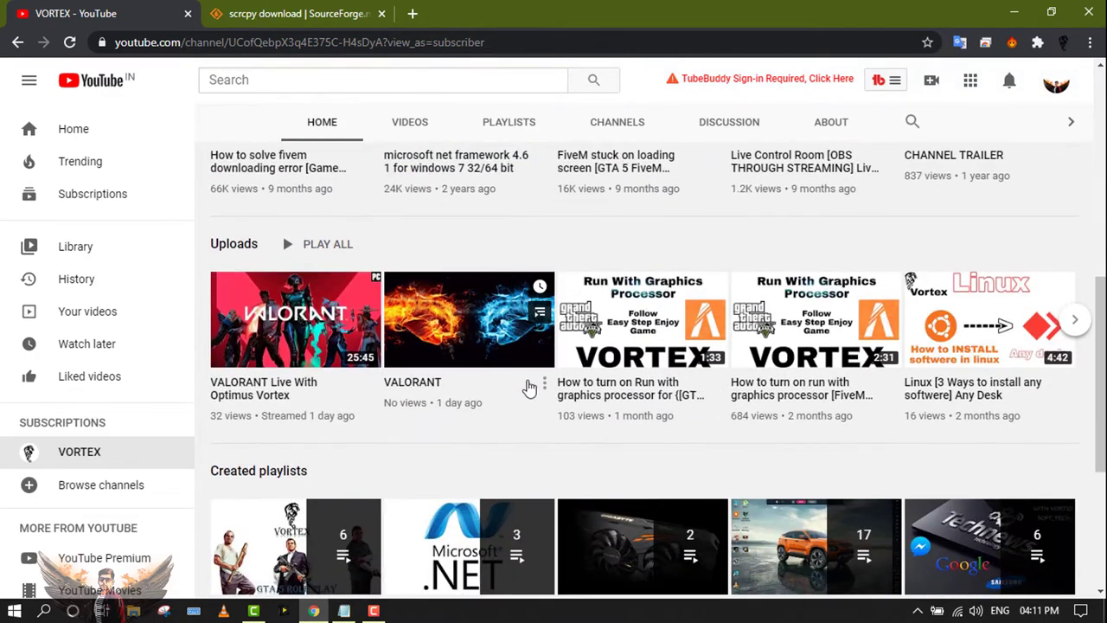
{"action": "scroll", "coordinate": [530, 388], "scroll_direction": "down", "scroll_amount": 2}
{"action": "scroll", "coordinate": [631, 329], "scroll_direction": "down", "scroll_amount": 2}
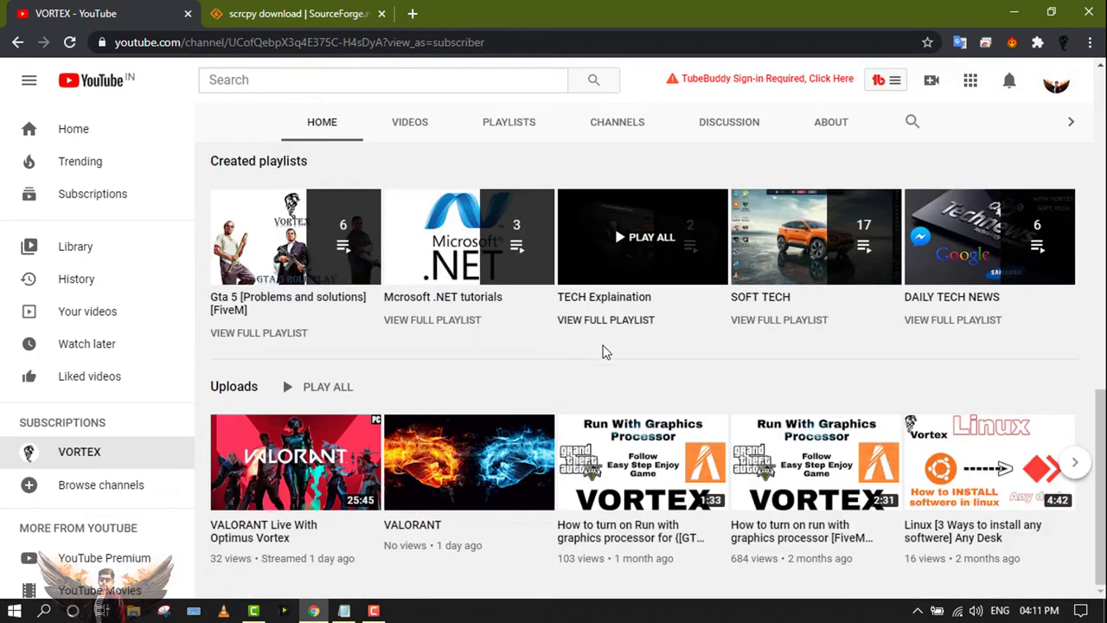
{"action": "scroll", "coordinate": [658, 352], "scroll_direction": "up", "scroll_amount": 2}
{"action": "scroll", "coordinate": [719, 351], "scroll_direction": "up", "scroll_amount": 1}
{"action": "scroll", "coordinate": [744, 350], "scroll_direction": "up", "scroll_amount": 2}
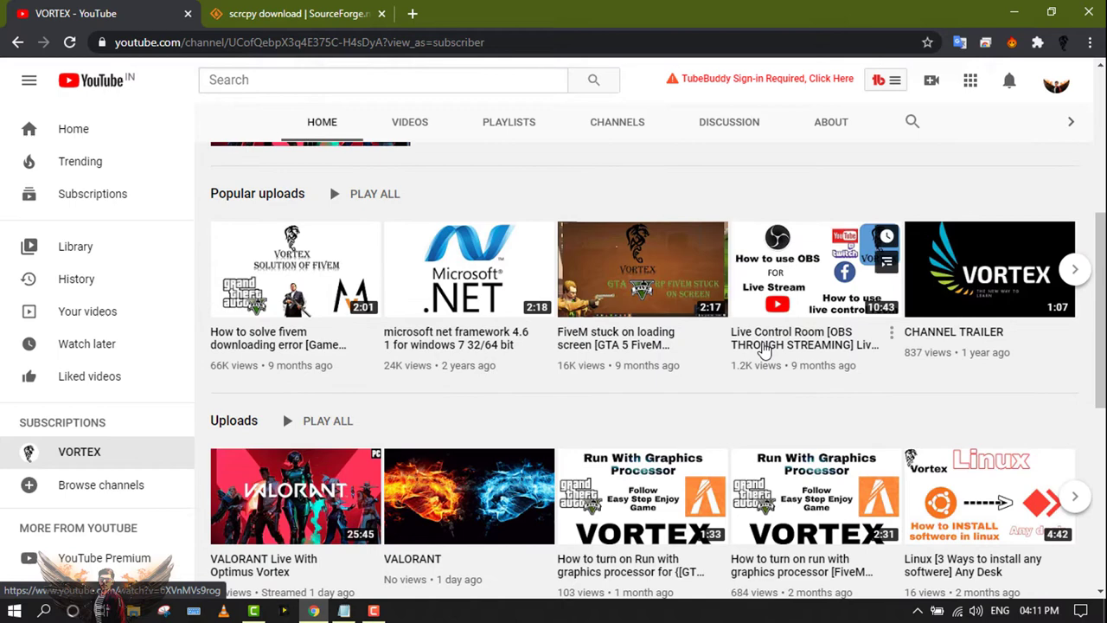
{"action": "scroll", "coordinate": [745, 382], "scroll_direction": "up", "scroll_amount": 1}
{"action": "scroll", "coordinate": [728, 382], "scroll_direction": "up", "scroll_amount": 2}
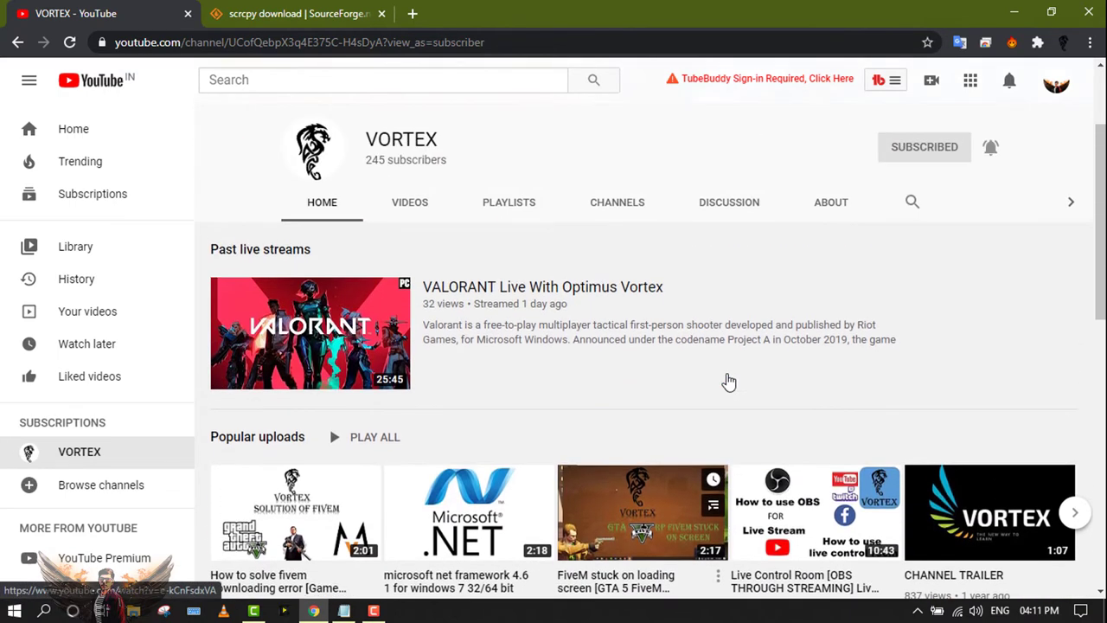
{"action": "scroll", "coordinate": [950, 338], "scroll_direction": "up", "scroll_amount": 2}
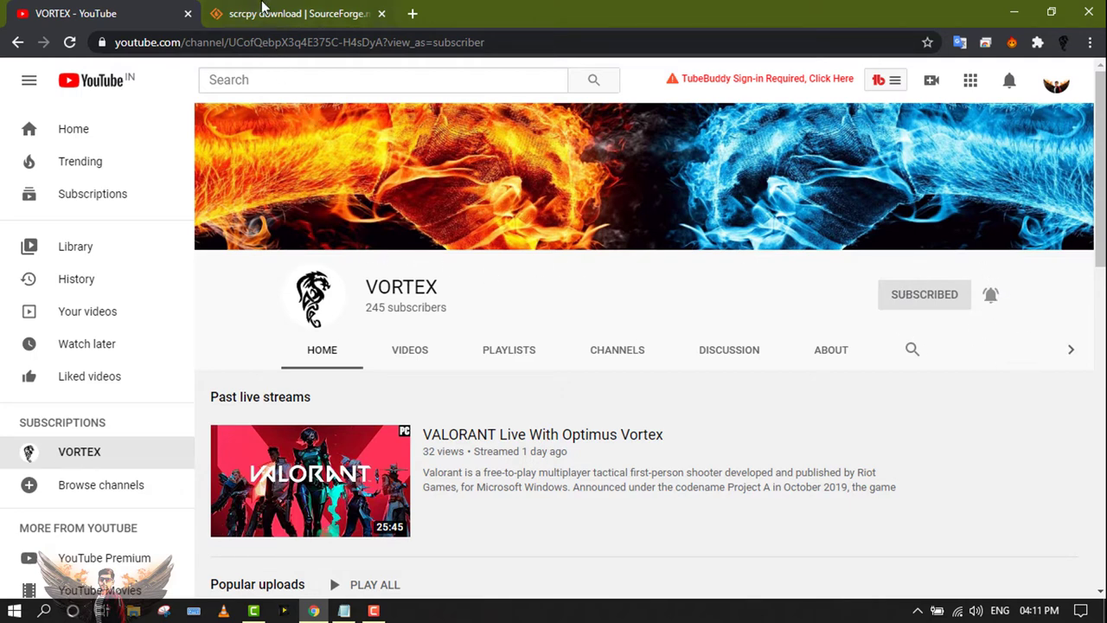
{"action": "left_click", "coordinate": [261, 11]}
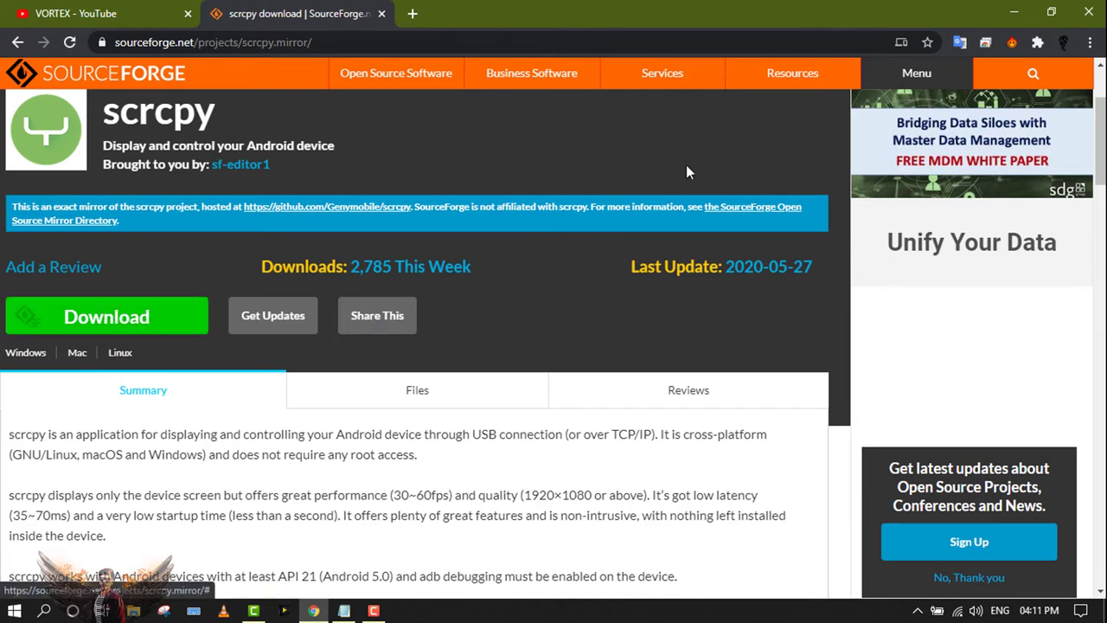
Step: Minimize Chrome to reveal the desktop's Mirror zip and extracted folder
{"action": "left_click", "coordinate": [1014, 17]}
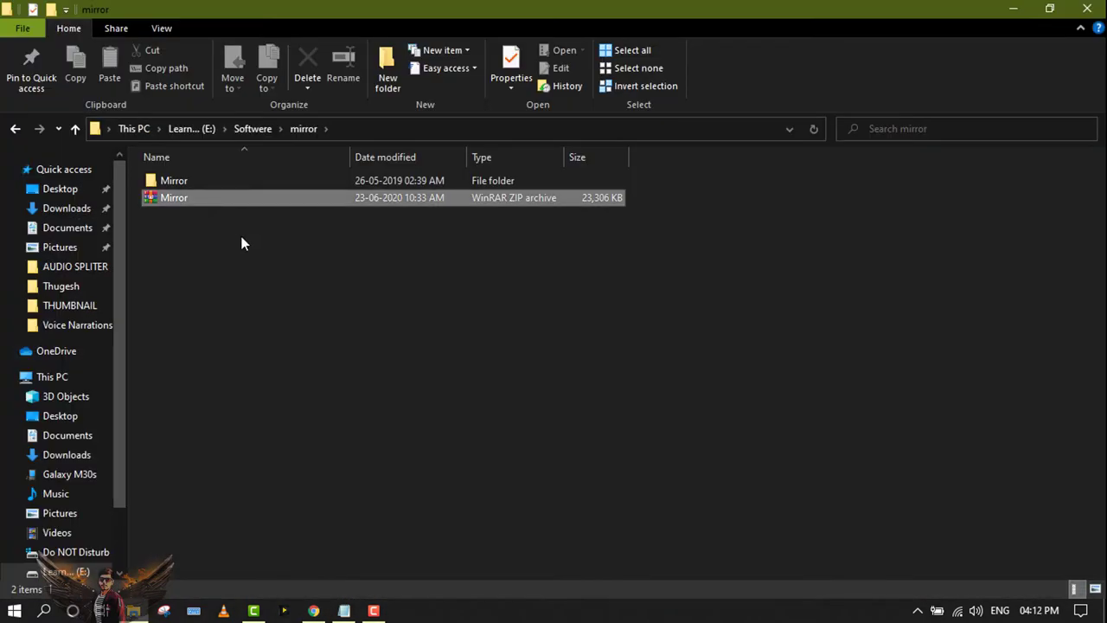
{"action": "right_click", "coordinate": [237, 202]}
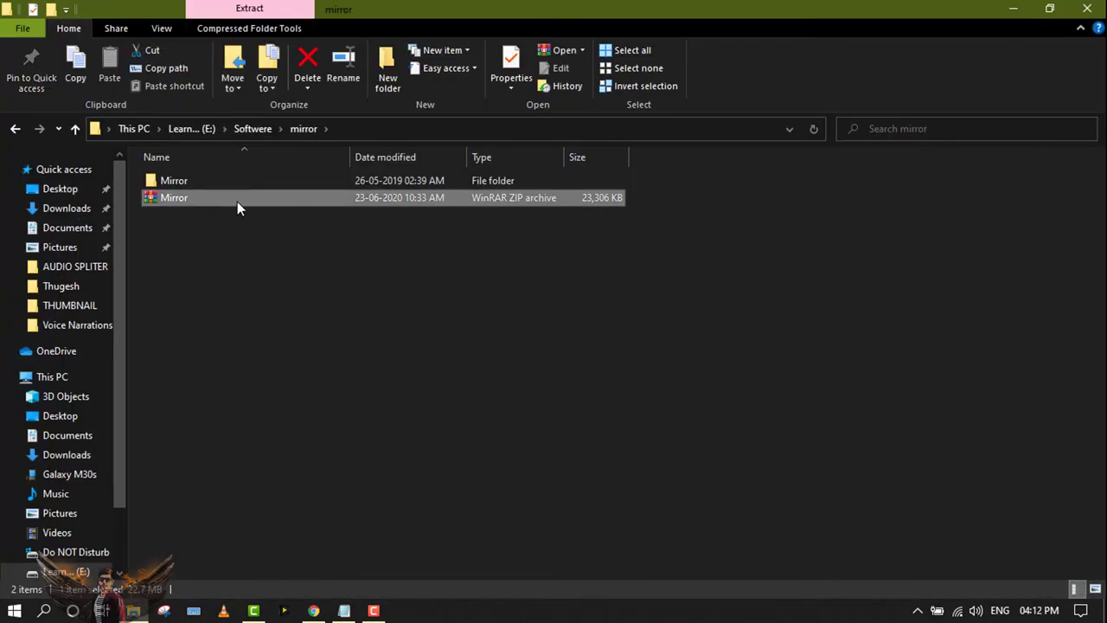
{"action": "left_click", "coordinate": [704, 286]}
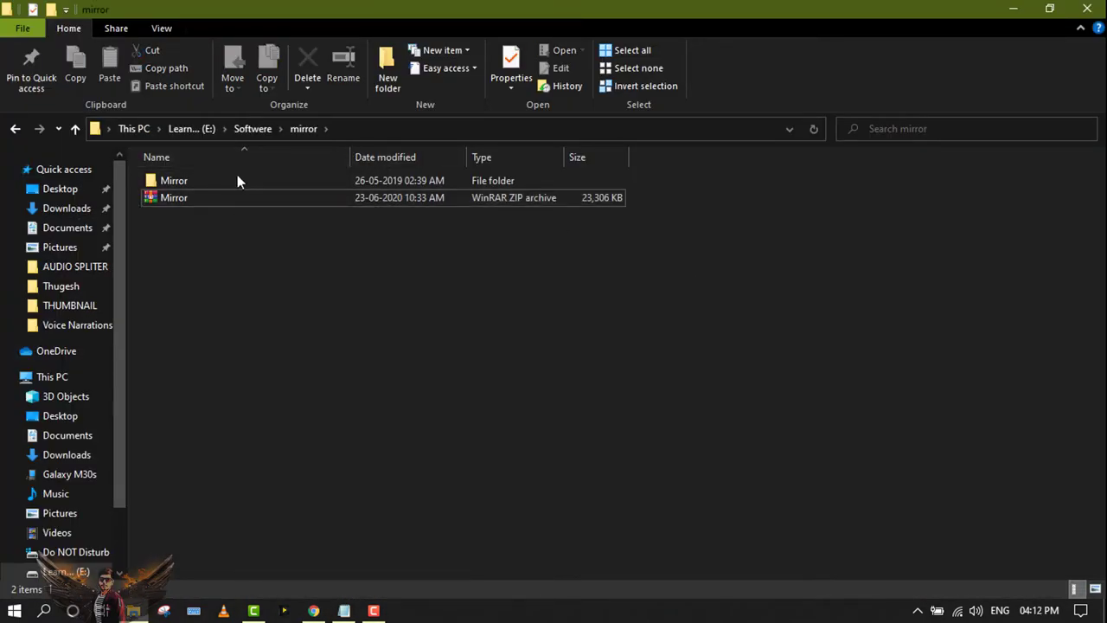
Step: Open the extracted Mirror folder and launch scrcpy.exe to mirror the phone
{"action": "left_click", "coordinate": [229, 184]}
{"action": "double_click", "coordinate": [230, 183]}
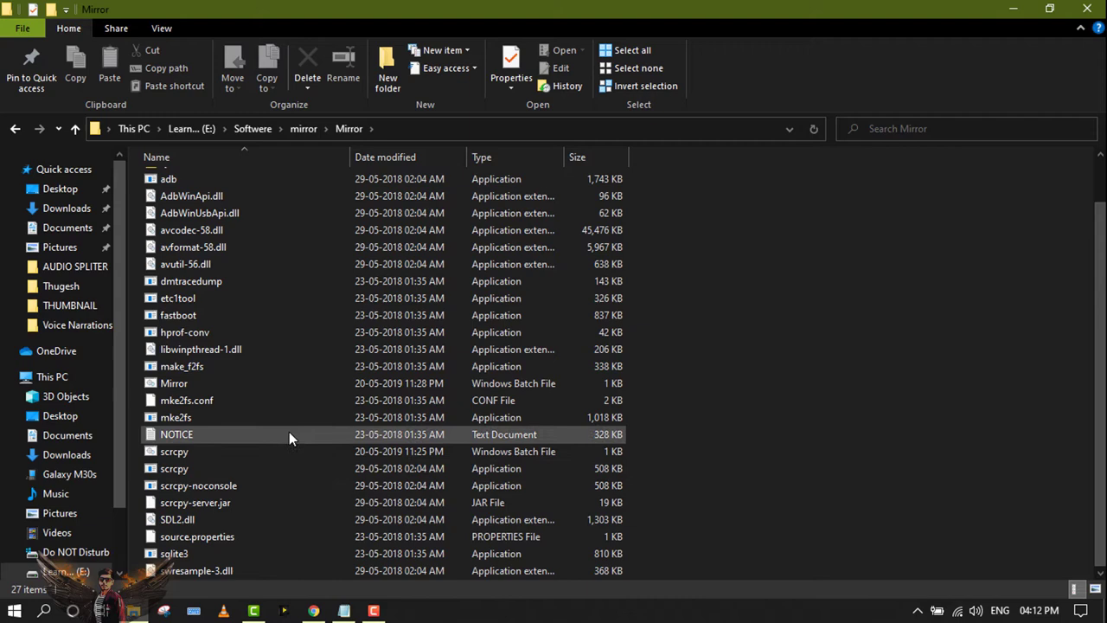
{"action": "double_click", "coordinate": [189, 474]}
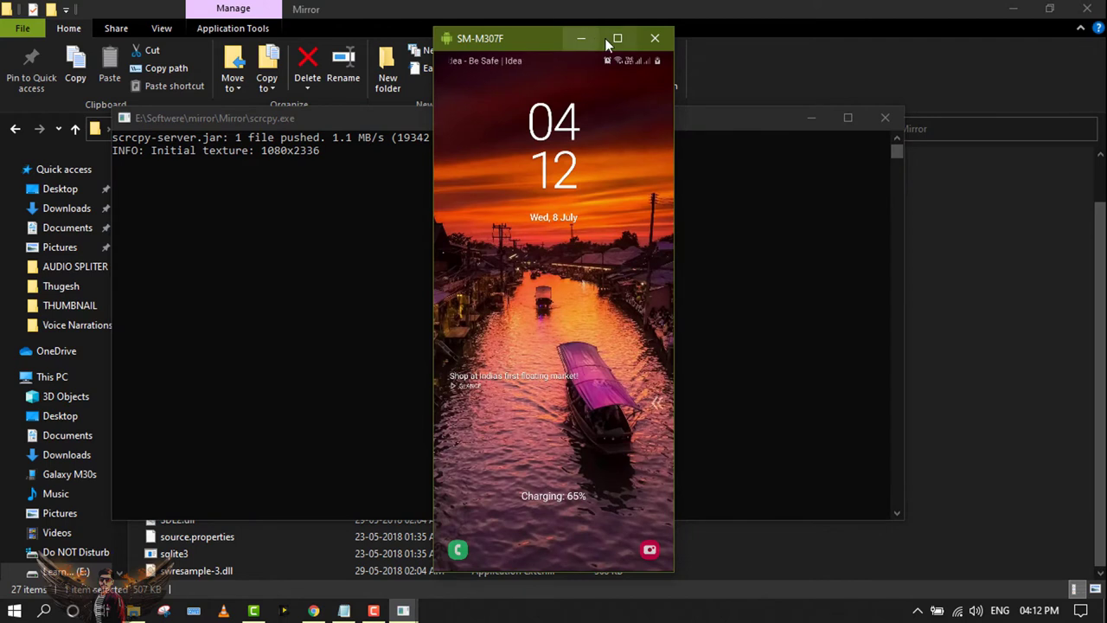
Step: Maximize the SM-M307F mirror window, then close it
{"action": "left_click", "coordinate": [605, 38]}
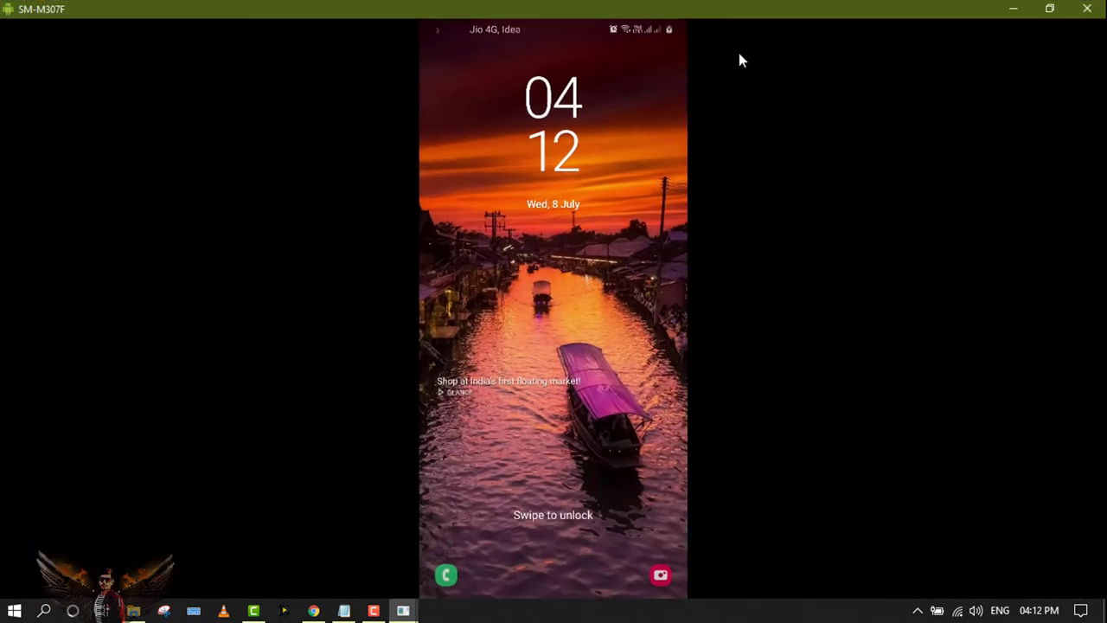
{"action": "left_click", "coordinate": [1090, 10]}
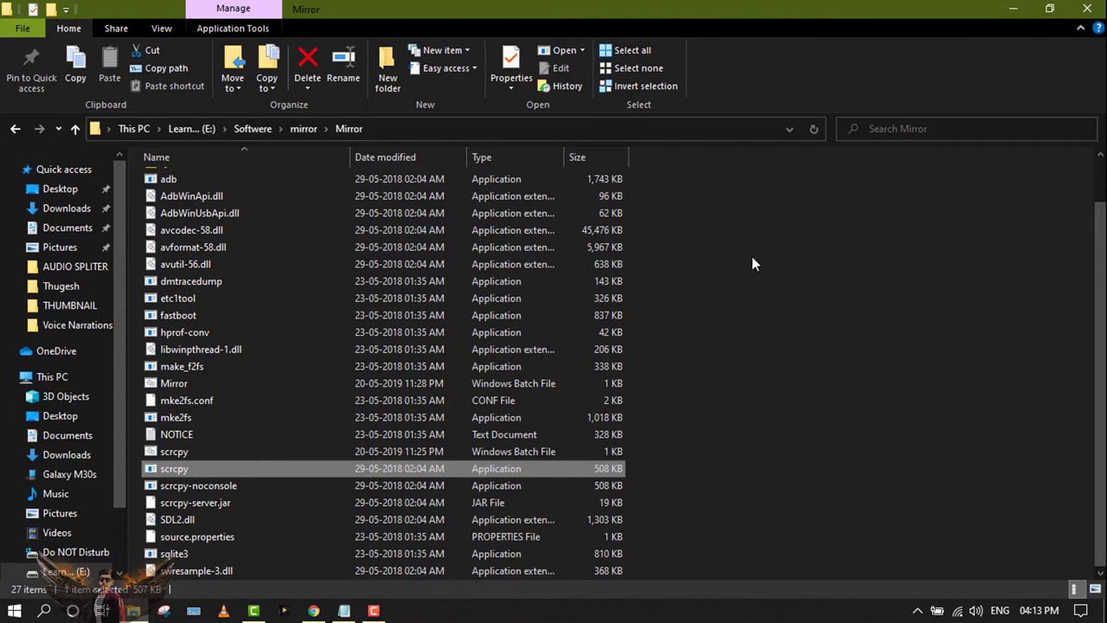
Step: Relaunch scrcpy.exe from the Mirror folder to mirror the unlocked phone
{"action": "scroll", "coordinate": [752, 256], "scroll_direction": "up", "scroll_amount": 1}
{"action": "scroll", "coordinate": [752, 256], "scroll_direction": "down", "scroll_amount": 1}
{"action": "double_click", "coordinate": [203, 474]}
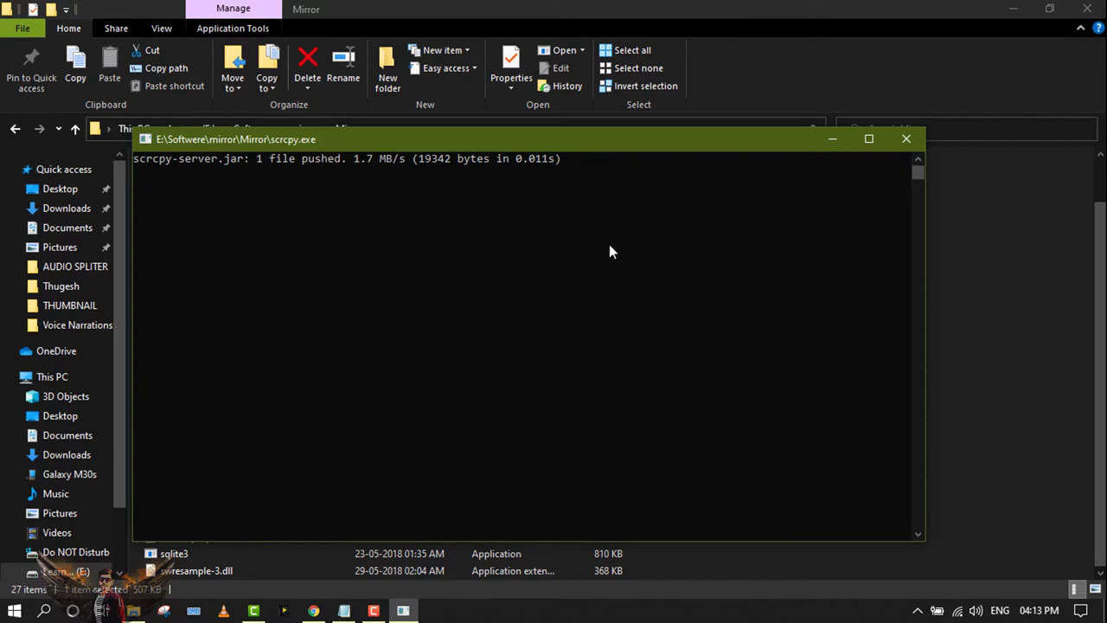
Step: Maximize the phone mirror, go back twice to the Settings list, then restore the window size
{"action": "left_click", "coordinate": [617, 37]}
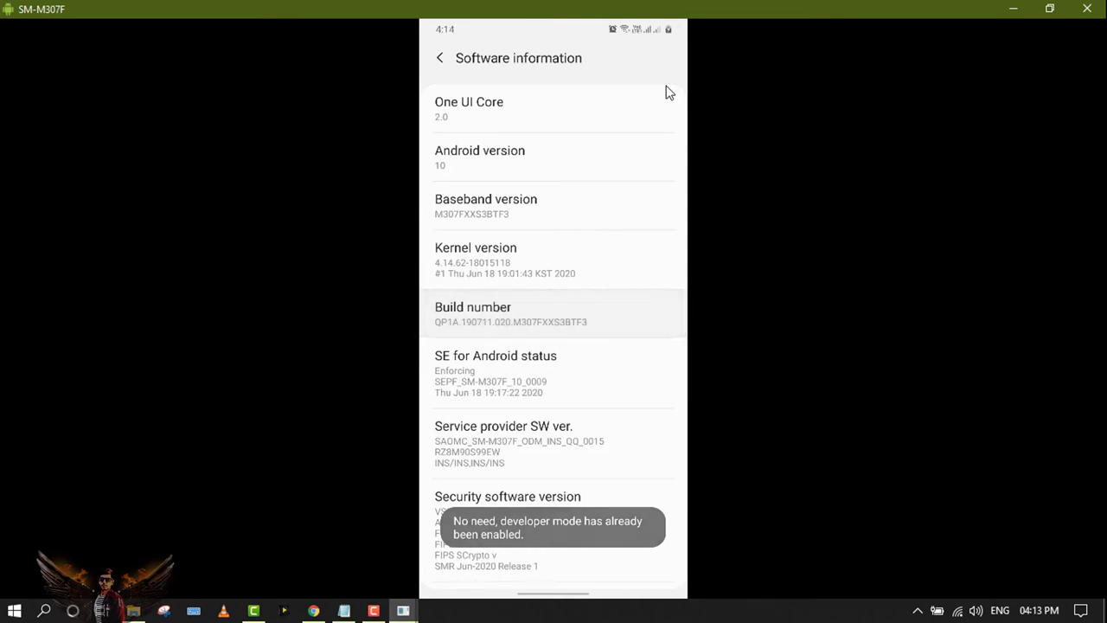
{"action": "right_click", "coordinate": [668, 92]}
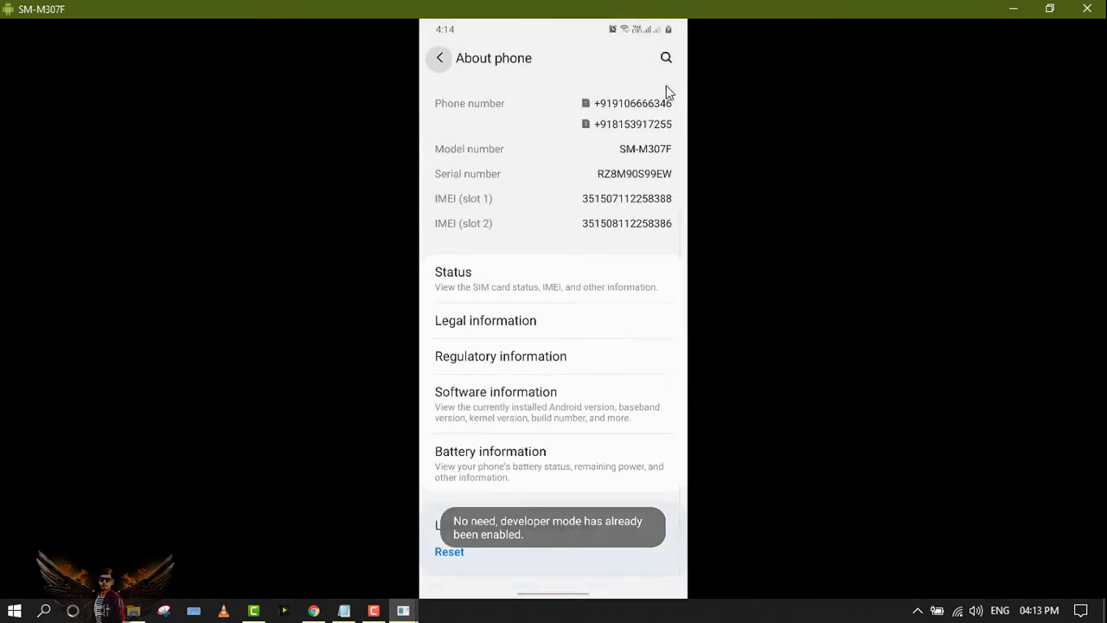
{"action": "right_click", "coordinate": [668, 93]}
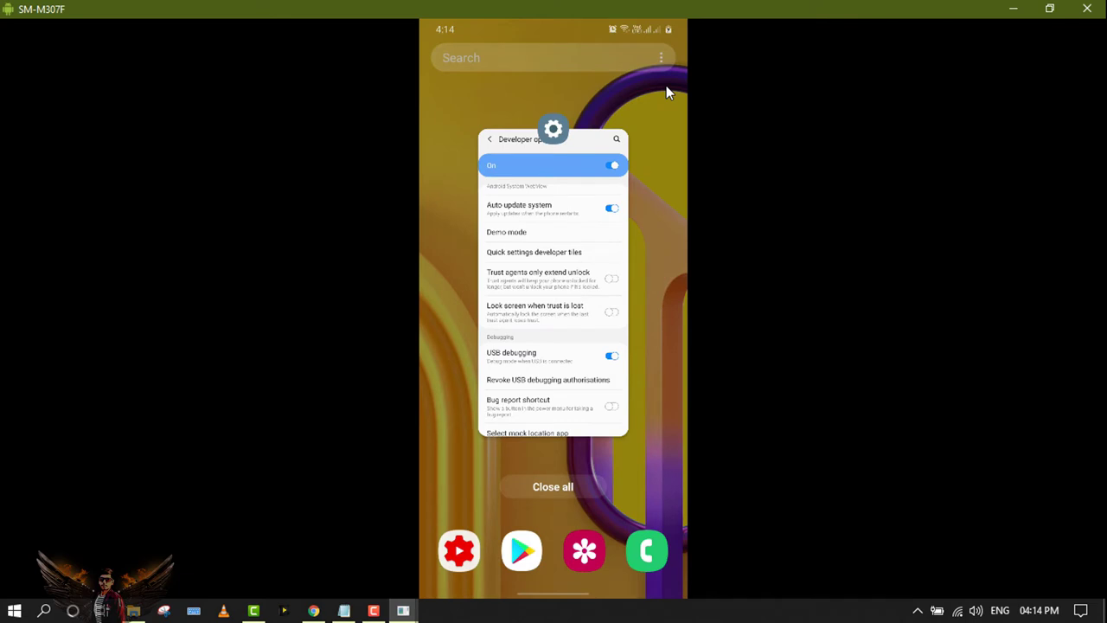
{"action": "left_click", "coordinate": [1050, 10]}
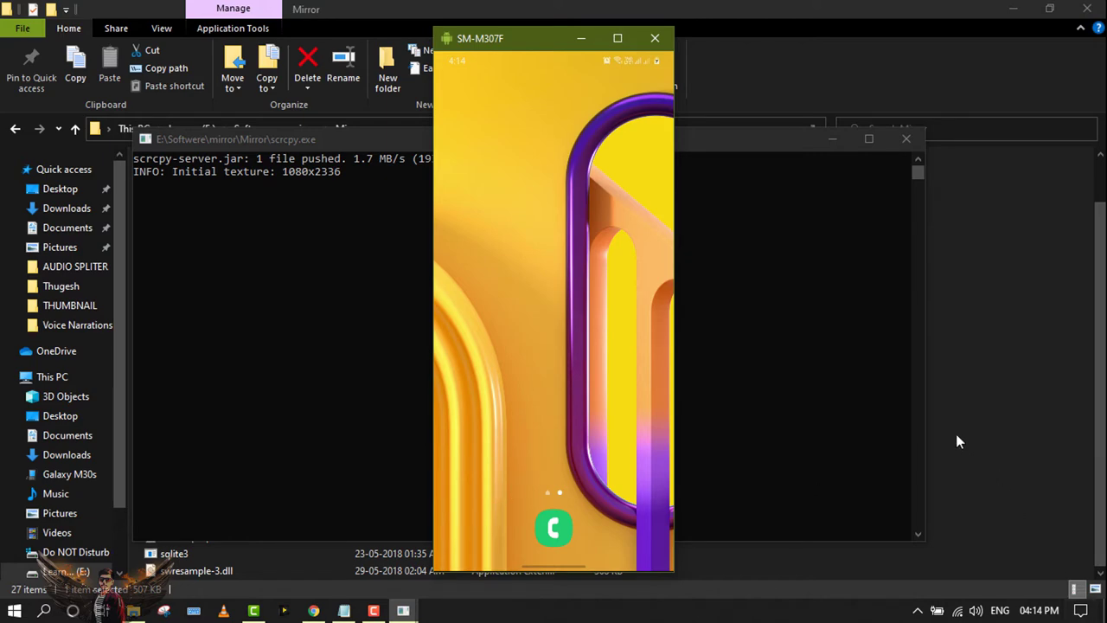
Step: Launch OBS Studio from the desktop and remove the old Window Capture source
{"action": "key", "text": "super+d"}
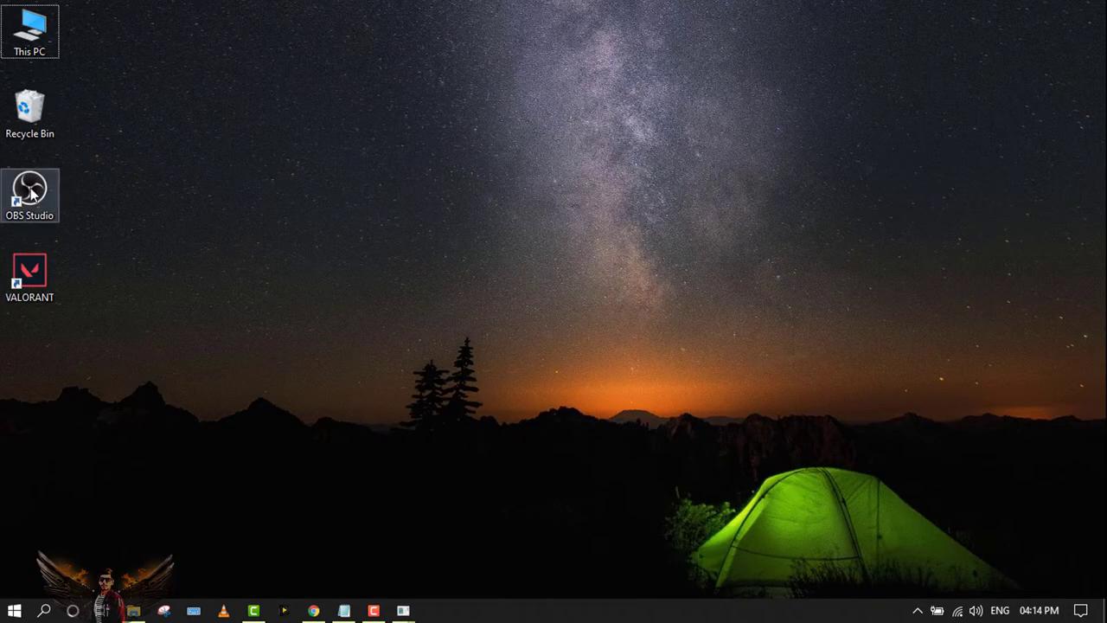
{"action": "double_click", "coordinate": [31, 192]}
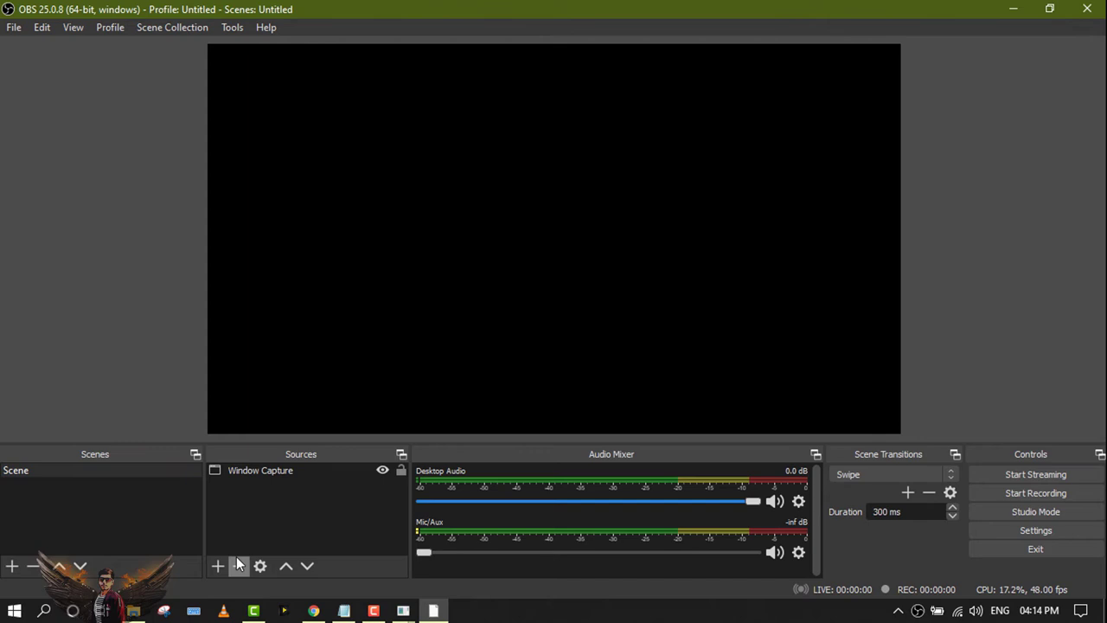
{"action": "left_click", "coordinate": [239, 566]}
Step: Add a new Window Capture source targeting '[scrcpy.exe]: SM-M307F'
{"action": "left_click", "coordinate": [217, 567]}
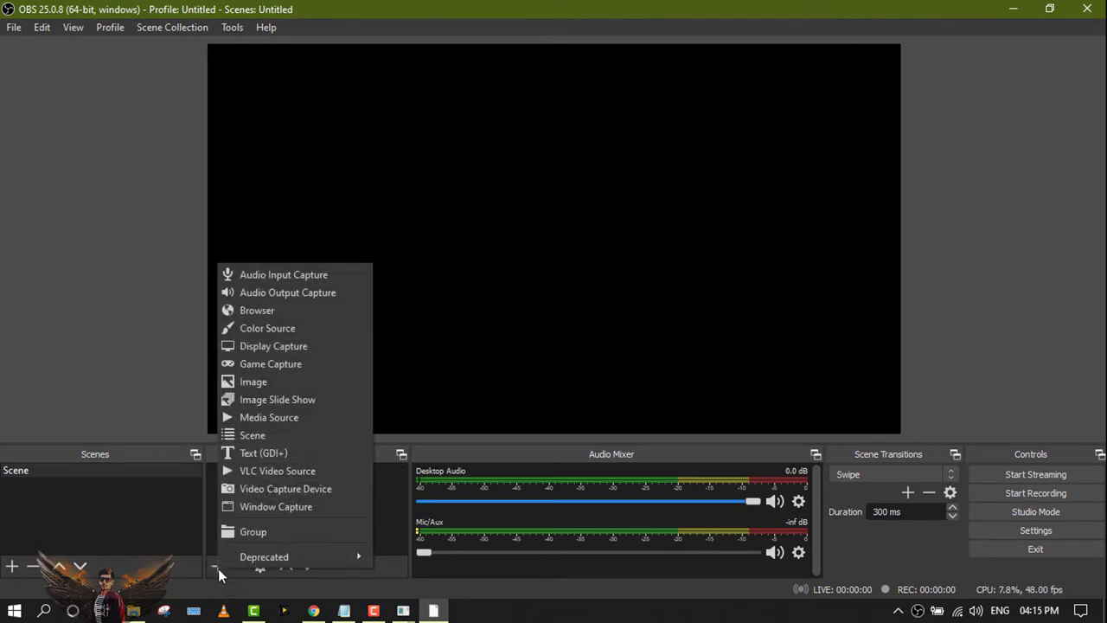
{"action": "left_click", "coordinate": [261, 504]}
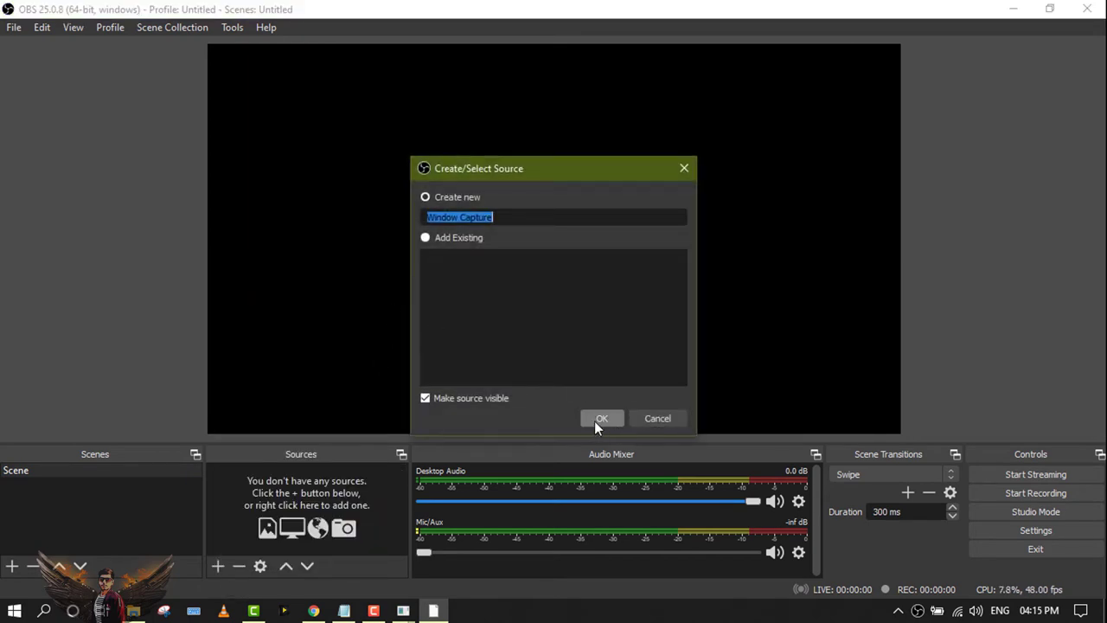
{"action": "left_click", "coordinate": [597, 418]}
{"action": "left_click", "coordinate": [438, 403]}
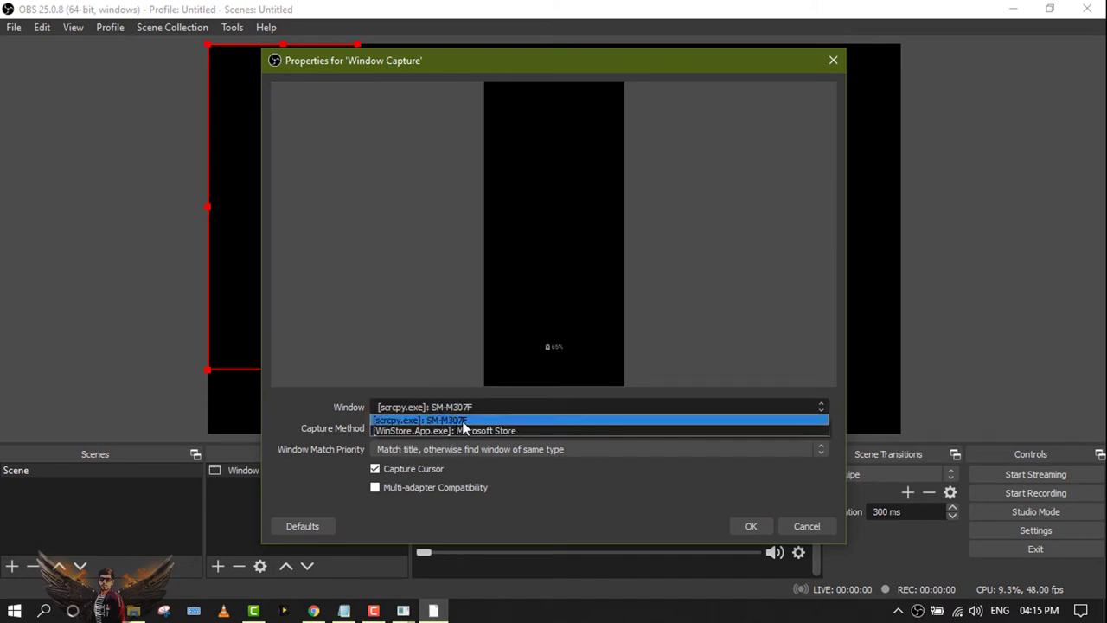
{"action": "left_click", "coordinate": [562, 420]}
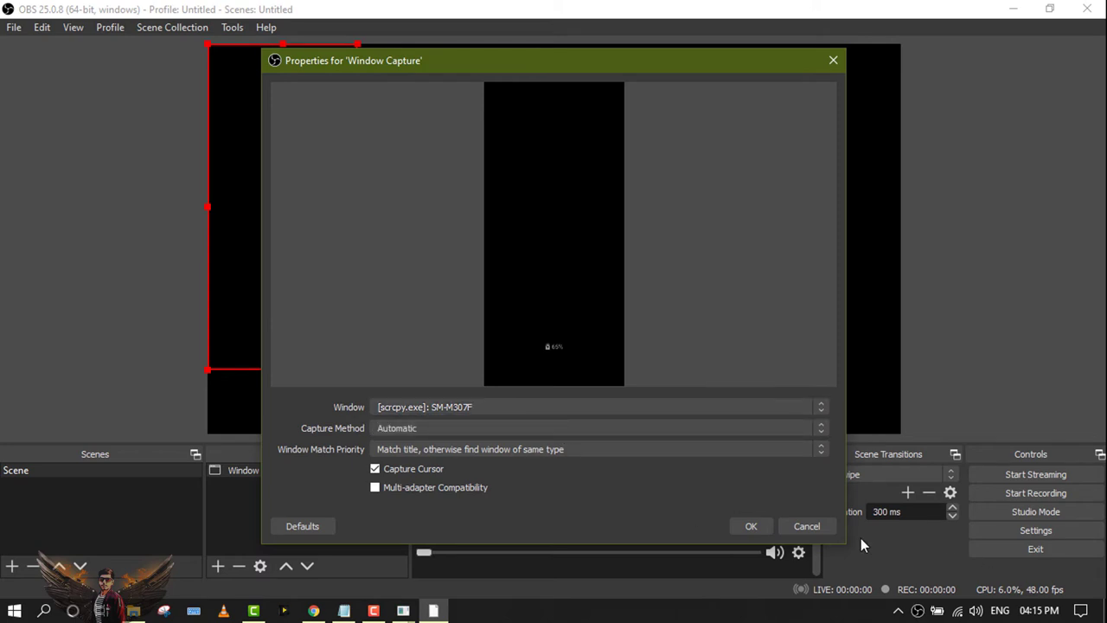
{"action": "left_click", "coordinate": [749, 526]}
Step: Move the phone capture to the canvas centre and resize it to full canvas height
{"action": "left_click_drag", "start_coordinate": [324, 234], "coordinate": [616, 232]}
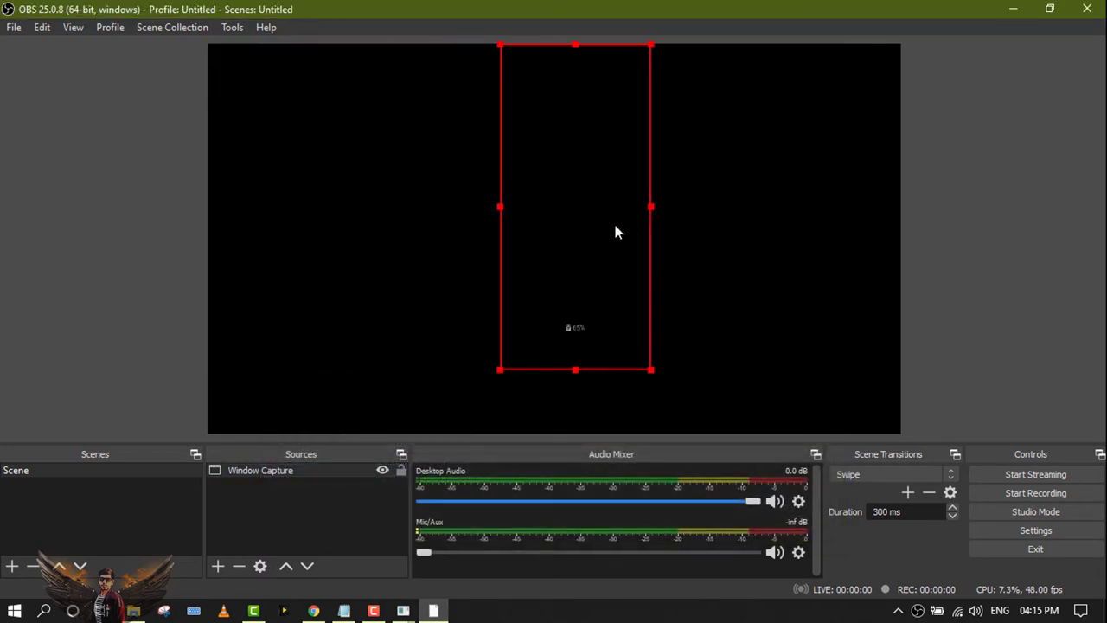
{"action": "left_click_drag", "start_coordinate": [661, 371], "coordinate": [683, 385]}
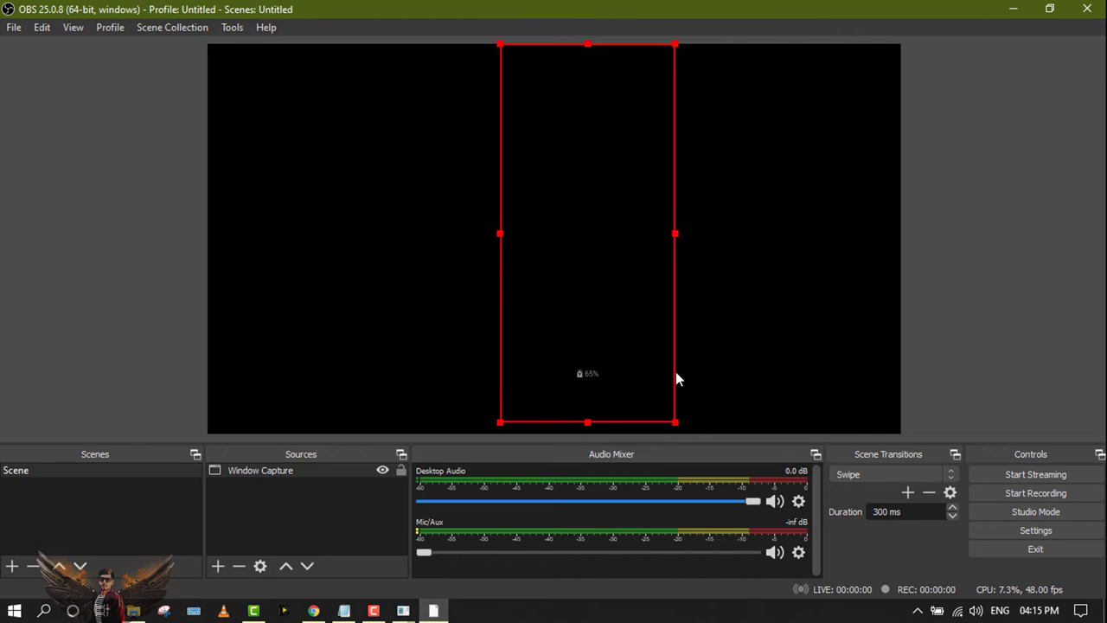
{"action": "left_click_drag", "start_coordinate": [683, 385], "coordinate": [683, 385]}
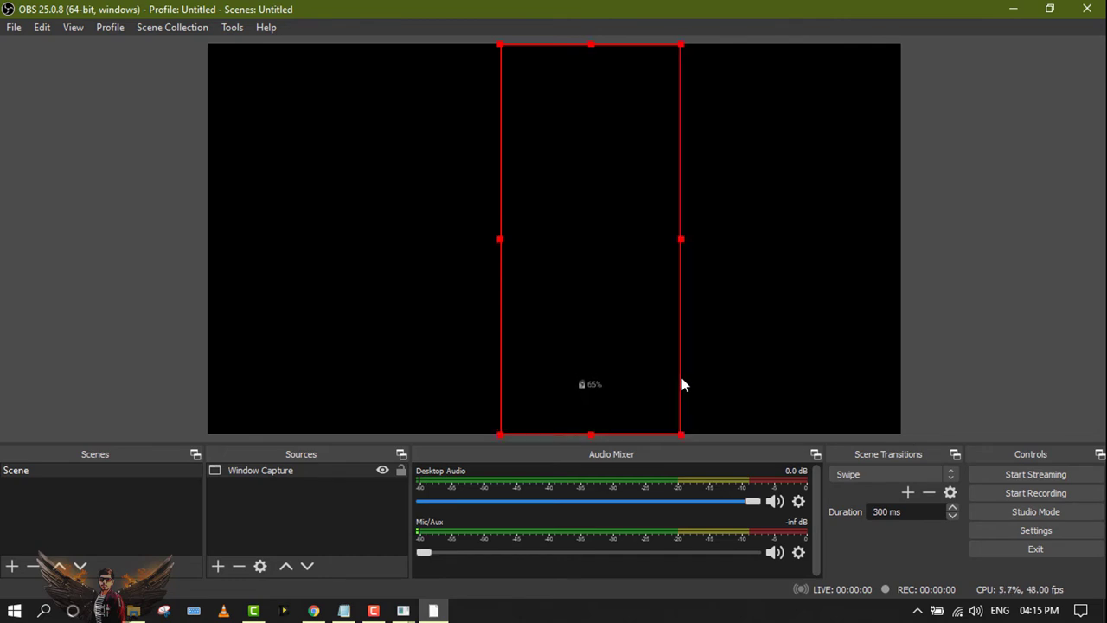
{"action": "left_click_drag", "start_coordinate": [587, 339], "coordinate": [569, 339]}
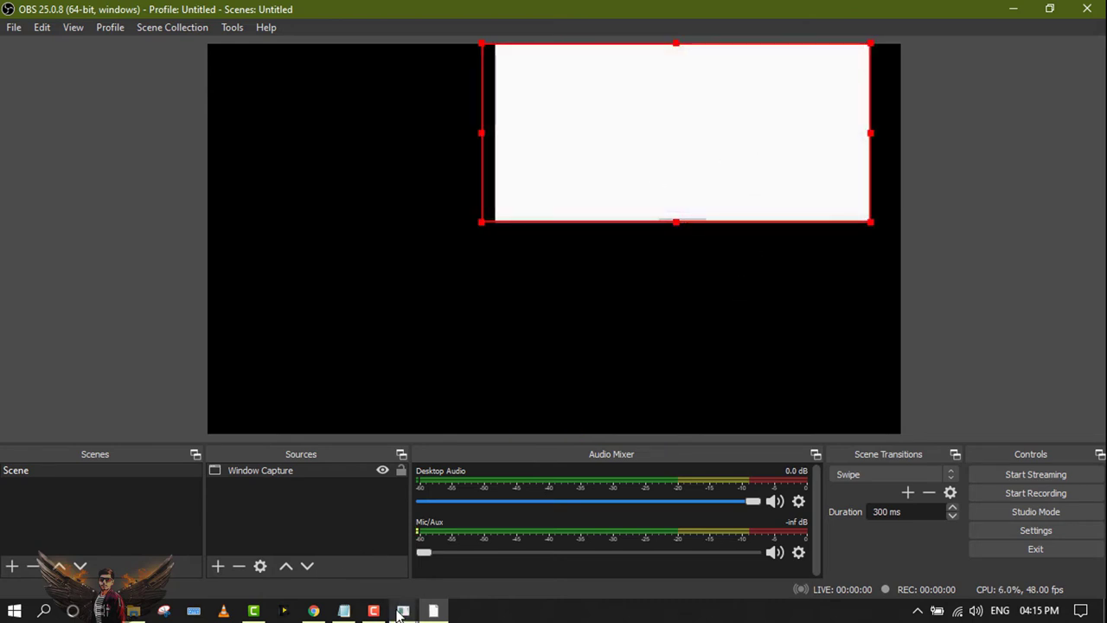
Step: Maximize the scrcpy phone-mirror window from the taskbar and return to OBS Studio
{"action": "mouse_move", "coordinate": [403, 611]}
{"action": "left_click", "coordinate": [446, 573]}
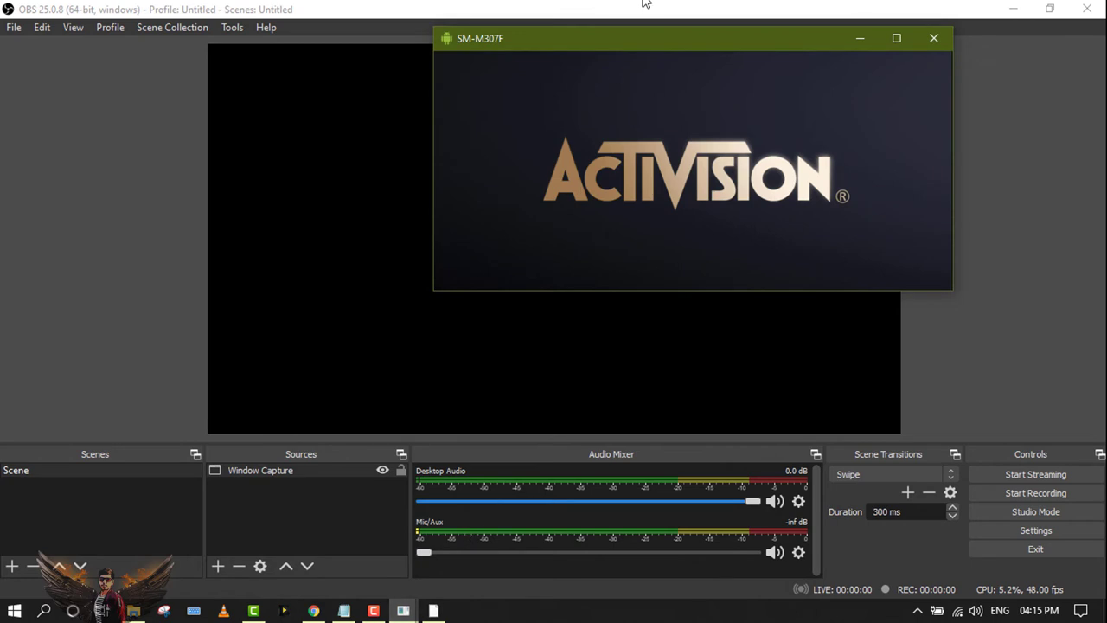
{"action": "left_click", "coordinate": [896, 34]}
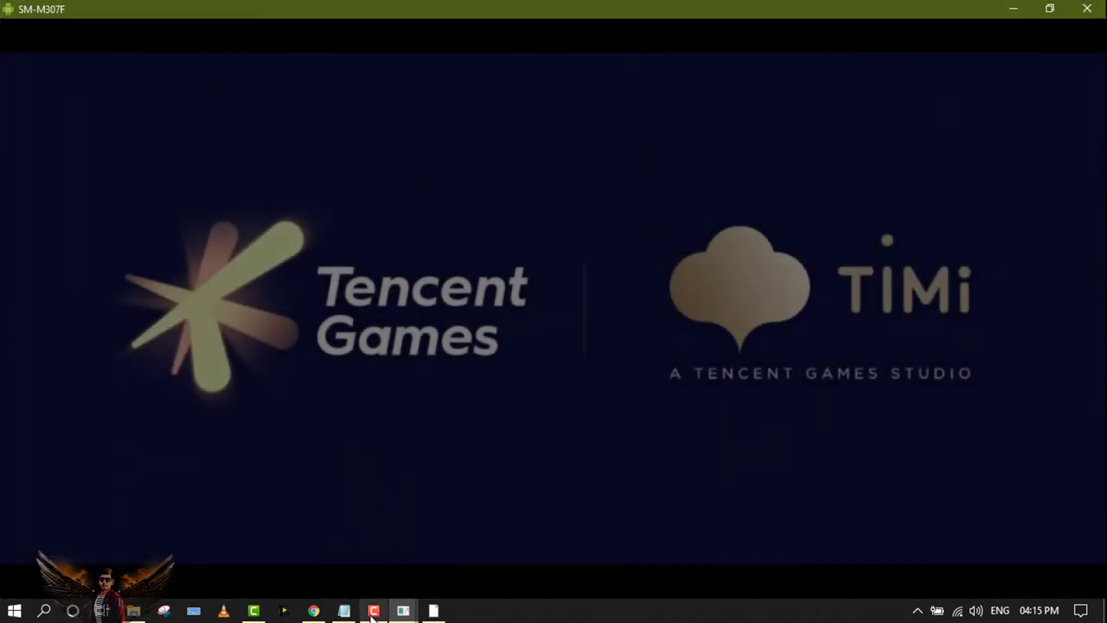
{"action": "left_click", "coordinate": [403, 610]}
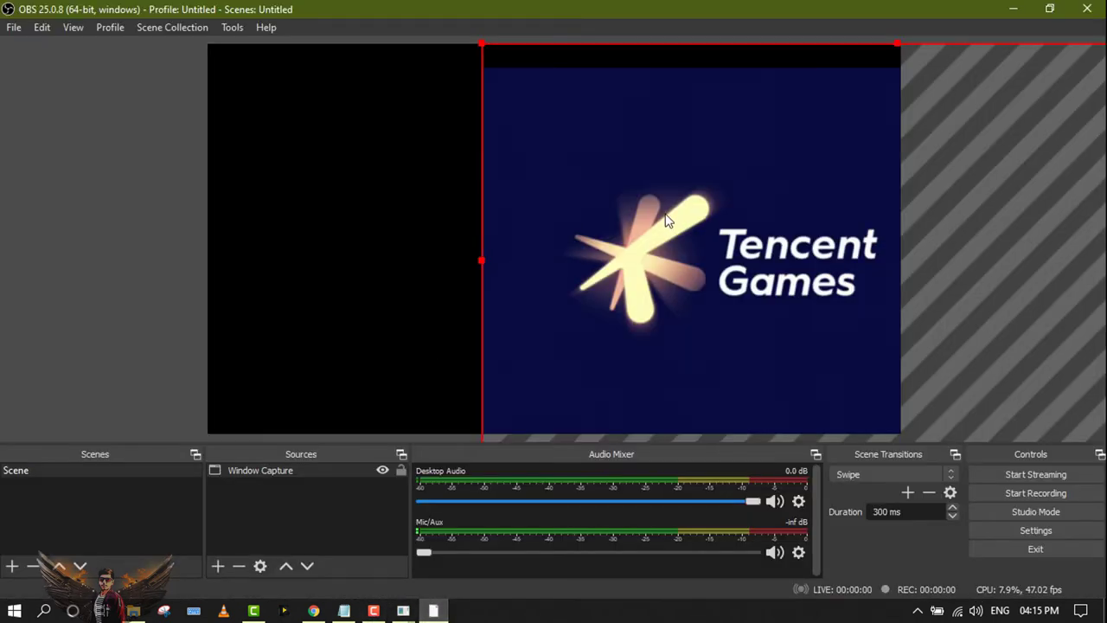
Step: Drag the Call of Duty capture to the top-left and stretch it to fill the canvas
{"action": "mouse_move", "coordinate": [482, 50]}
{"action": "left_mouse_down"}
{"action": "mouse_move", "coordinate": [978, 332]}
{"action": "mouse_move", "coordinate": [277, 100]}
{"action": "mouse_move", "coordinate": [286, 107]}
{"action": "left_mouse_up"}
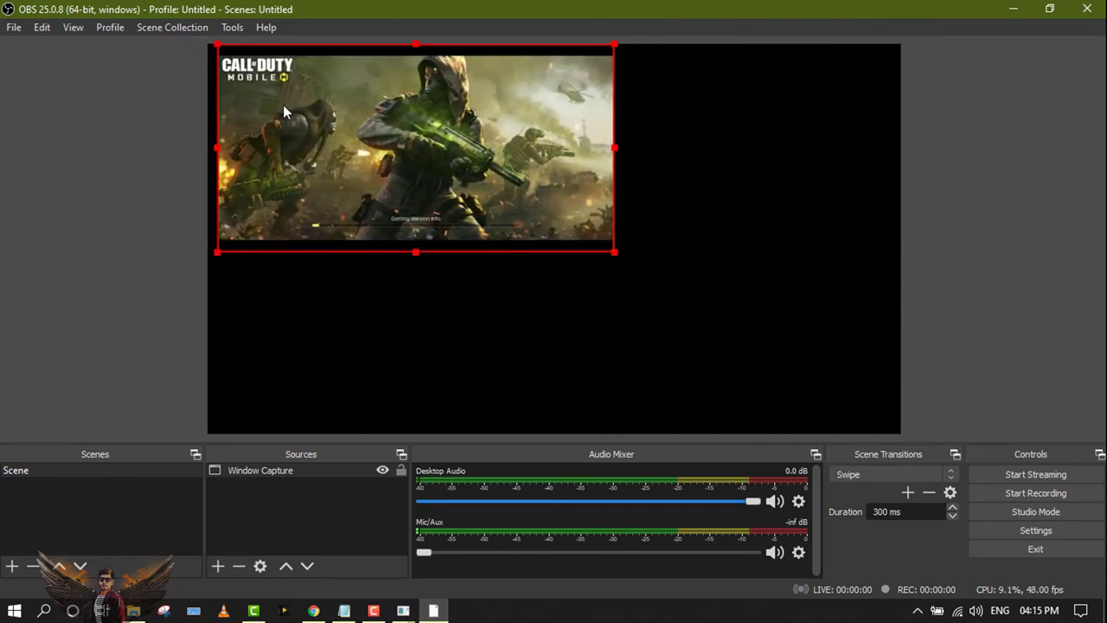
{"action": "left_click", "coordinate": [605, 257]}
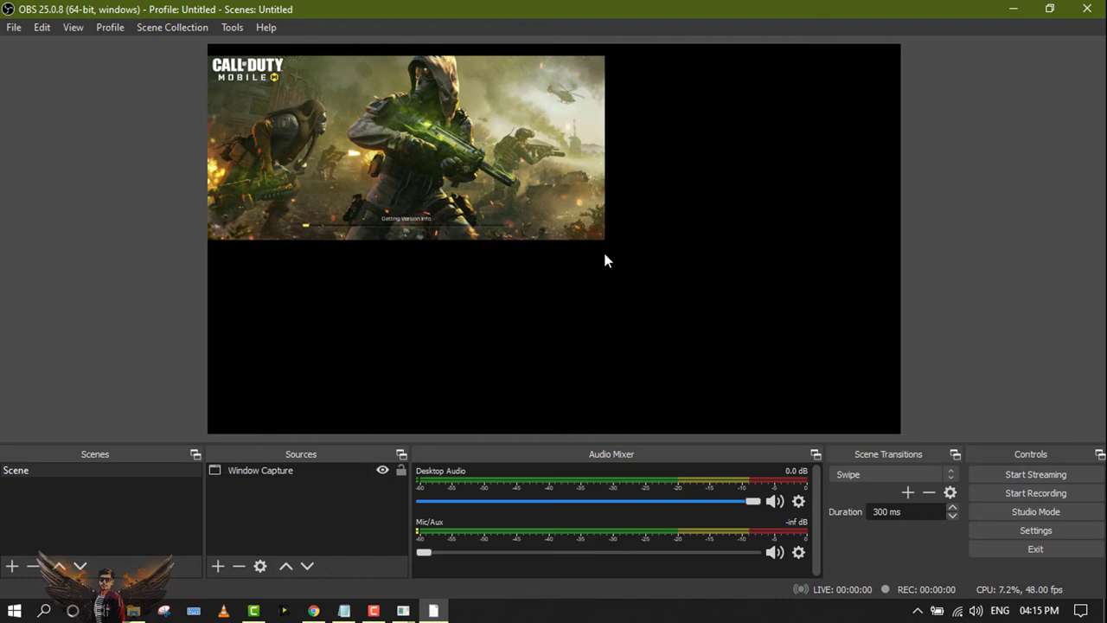
{"action": "mouse_move", "coordinate": [606, 255]}
{"action": "left_mouse_down"}
{"action": "mouse_move", "coordinate": [829, 370]}
{"action": "mouse_move", "coordinate": [881, 382]}
{"action": "mouse_move", "coordinate": [901, 406]}
{"action": "left_mouse_up"}
{"action": "left_click_drag", "start_coordinate": [847, 342], "coordinate": [846, 357]}
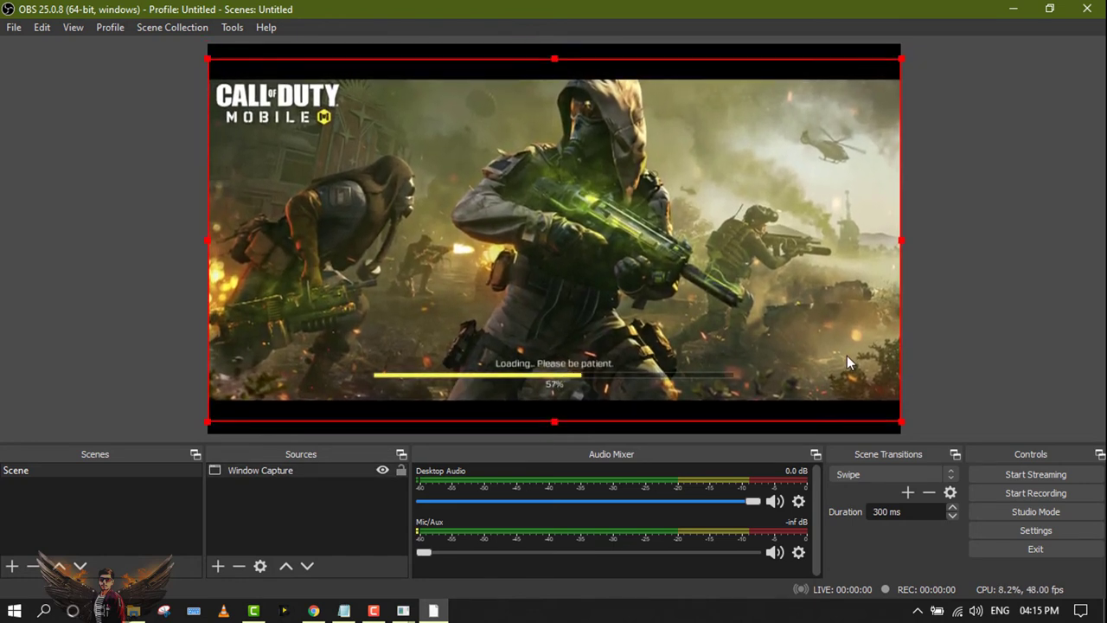
{"action": "left_click", "coordinate": [916, 189]}
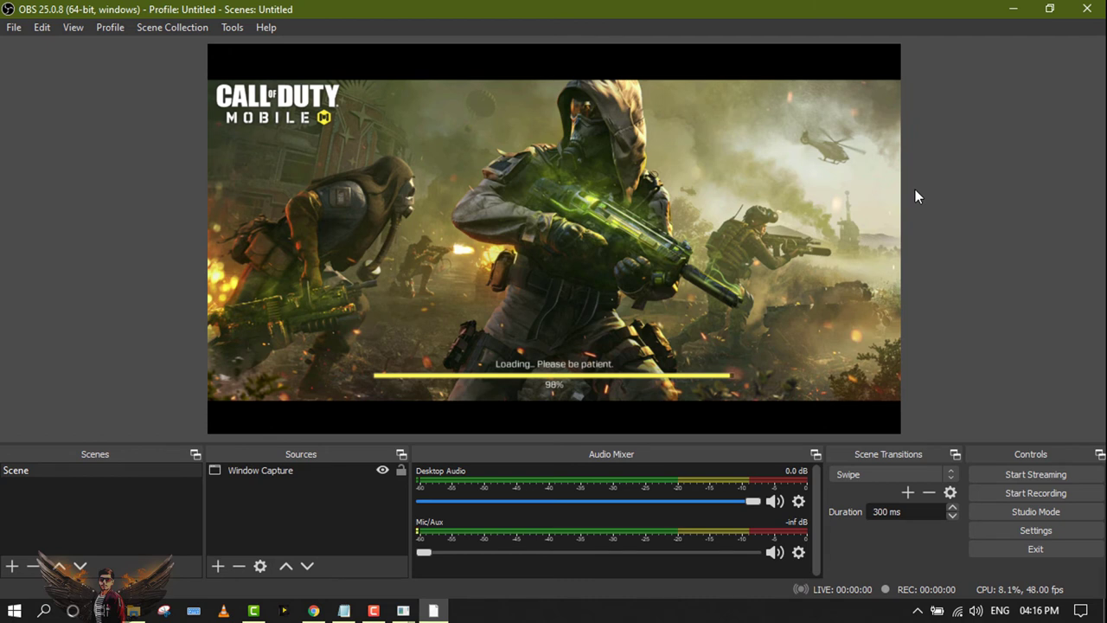